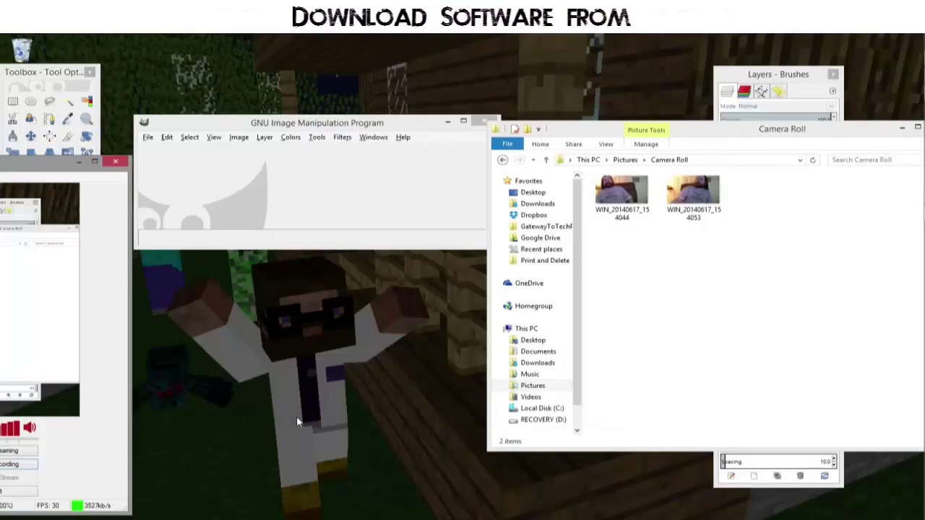
# Drag WIN_20140617_154044 into GIMP, then add WIN_20140617_154053 above it as a second layer
pyautogui.click(623, 196)
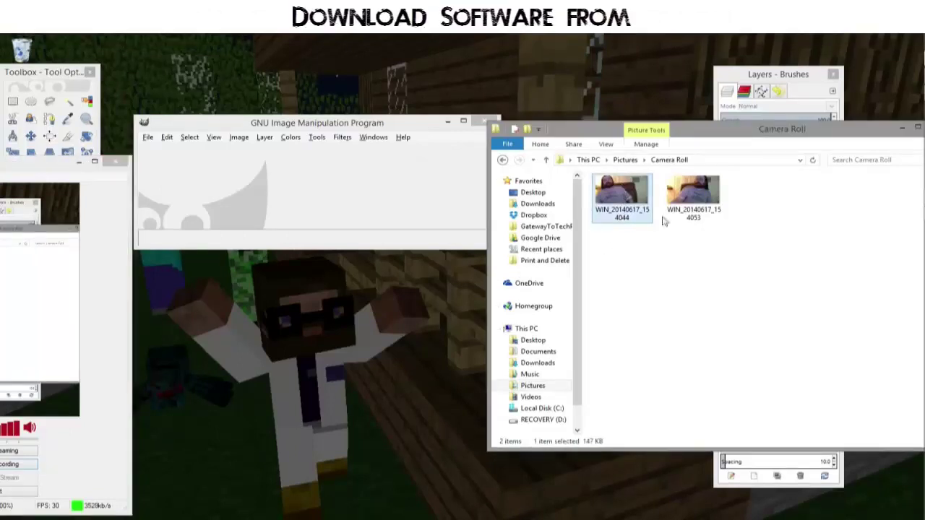
pyautogui.click(694, 195)
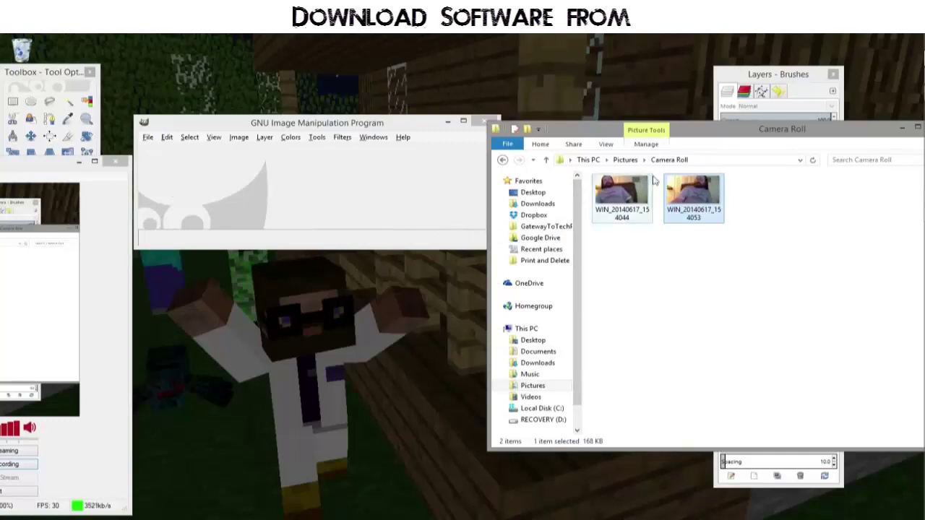
pyautogui.click(754, 233)
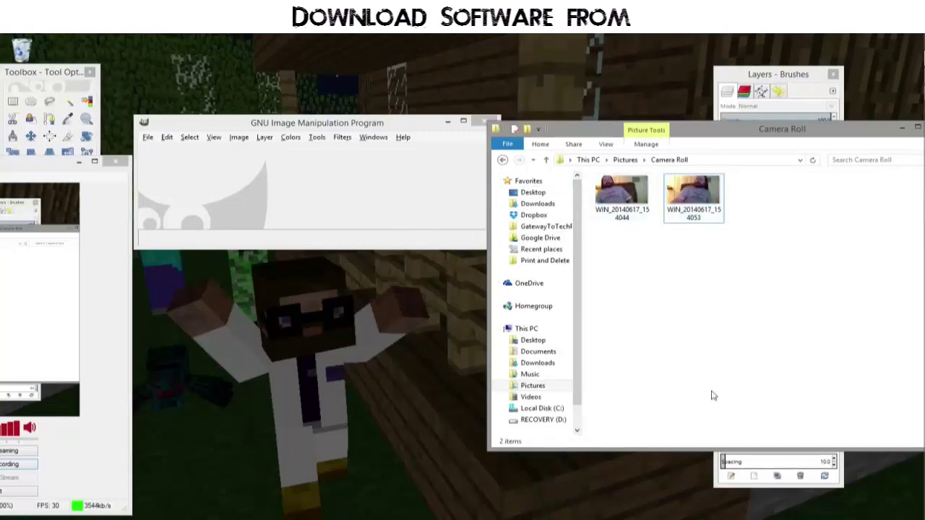
pyautogui.click(621, 197)
pyautogui.moveTo(622, 197); pyautogui.dragTo(336, 187)
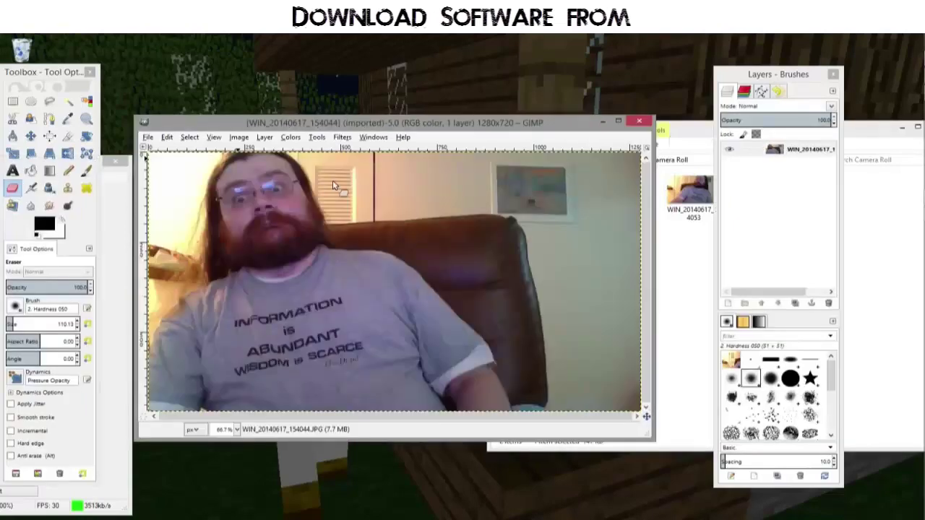
pyautogui.click(694, 270)
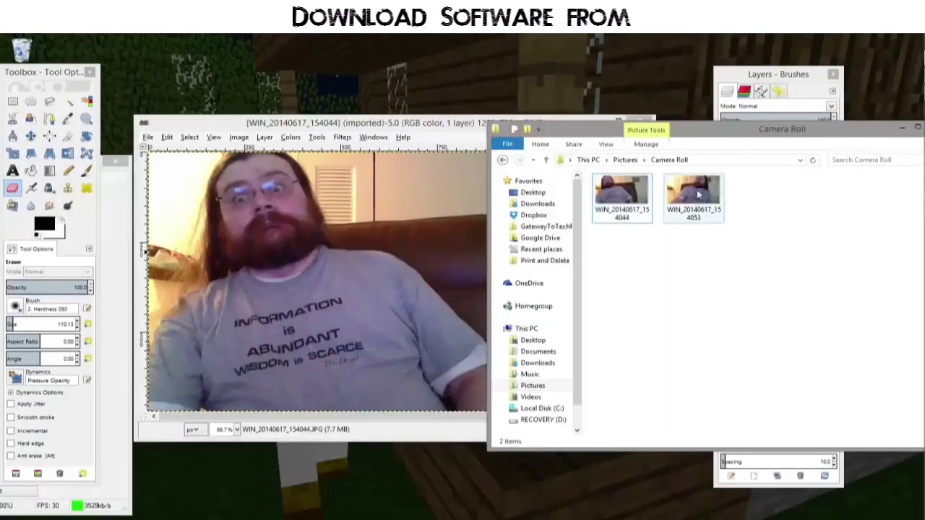
pyautogui.moveTo(694, 199); pyautogui.dragTo(385, 235)
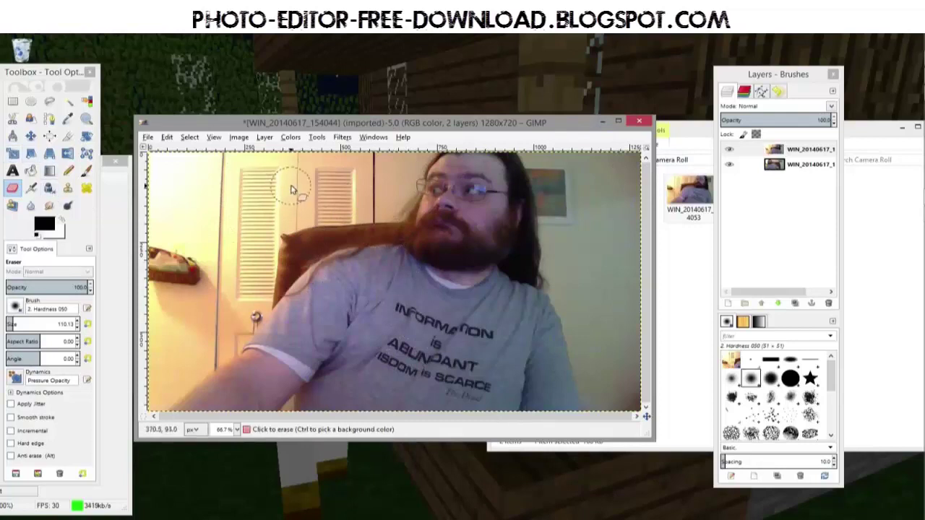
pyautogui.moveTo(293, 186)
pyautogui.mouseDown()
pyautogui.moveTo(213, 233)
pyautogui.moveTo(174, 231)
pyautogui.moveTo(300, 172)
pyautogui.mouseUp()
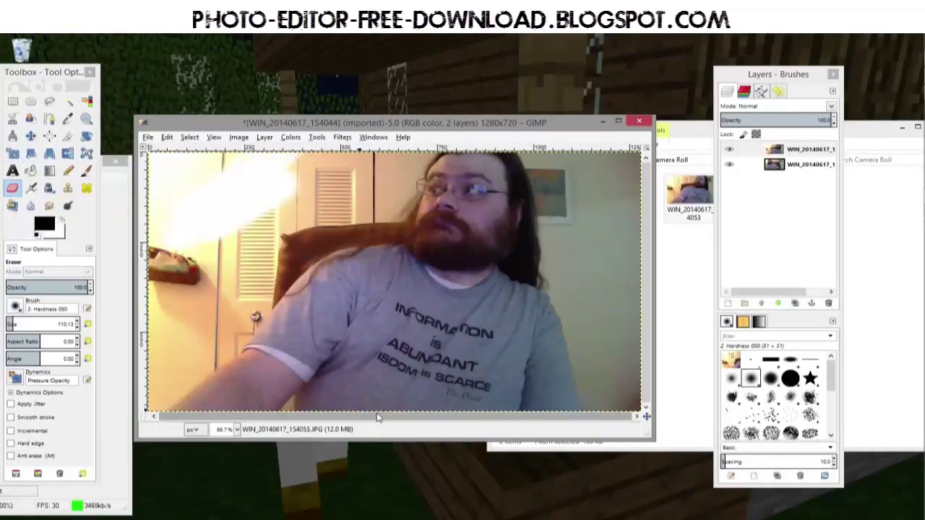
pyautogui.hotkey('ctrl', 'z')
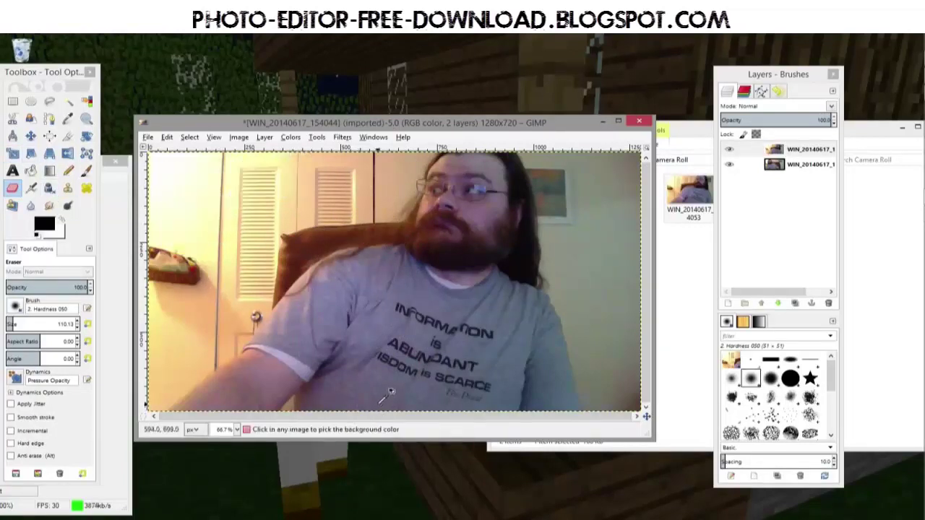
pyautogui.click(794, 158)
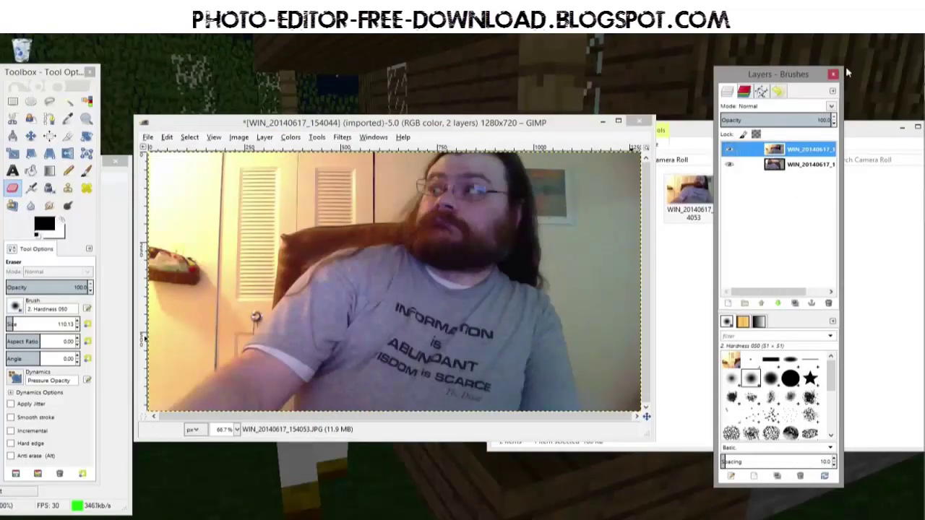
pyautogui.click(374, 138)
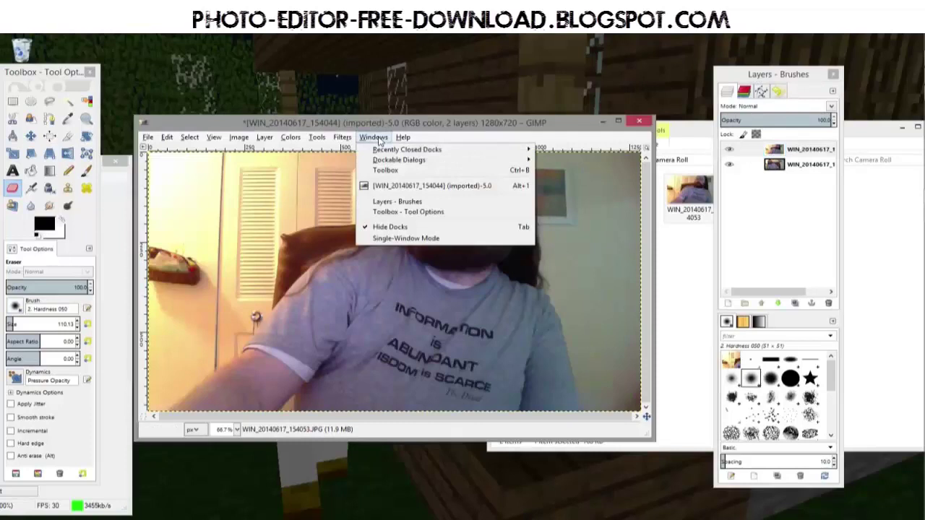
pyautogui.moveTo(381, 161)
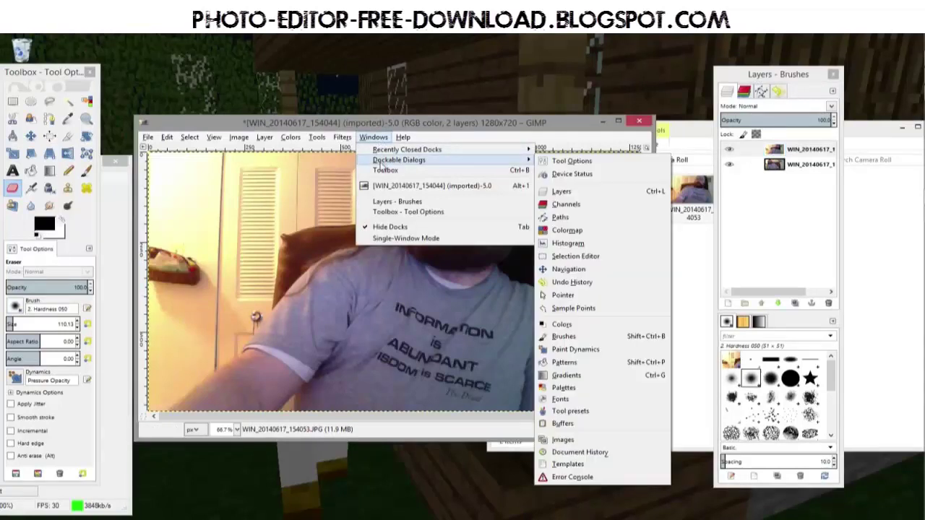
pyautogui.click(585, 190)
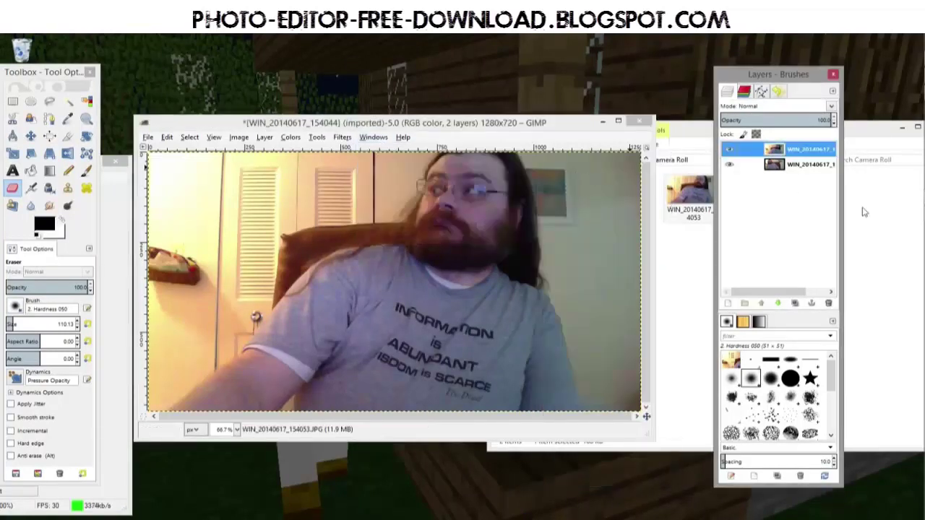
pyautogui.click(780, 150)
# Select all of the top photo's pixels and copy them to the clipboard from the Edit menu
pyautogui.click(572, 128)
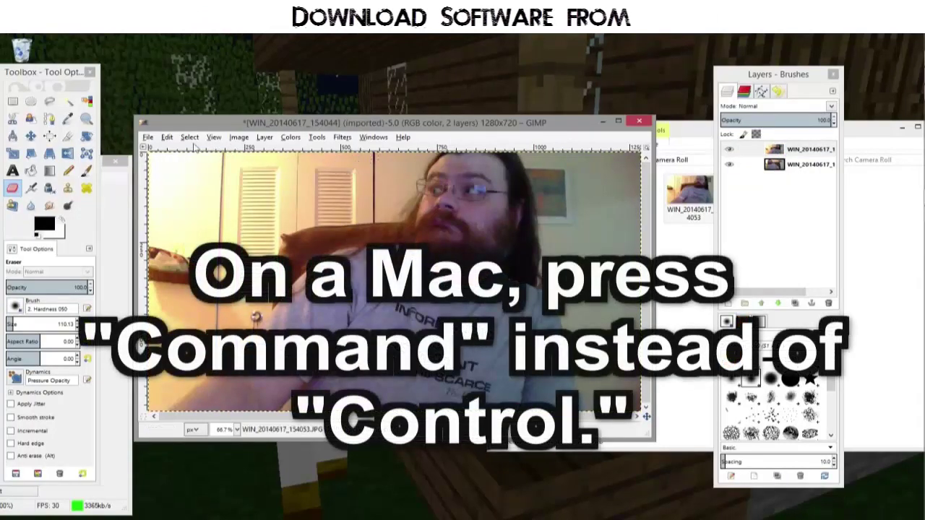
pyautogui.click(172, 138)
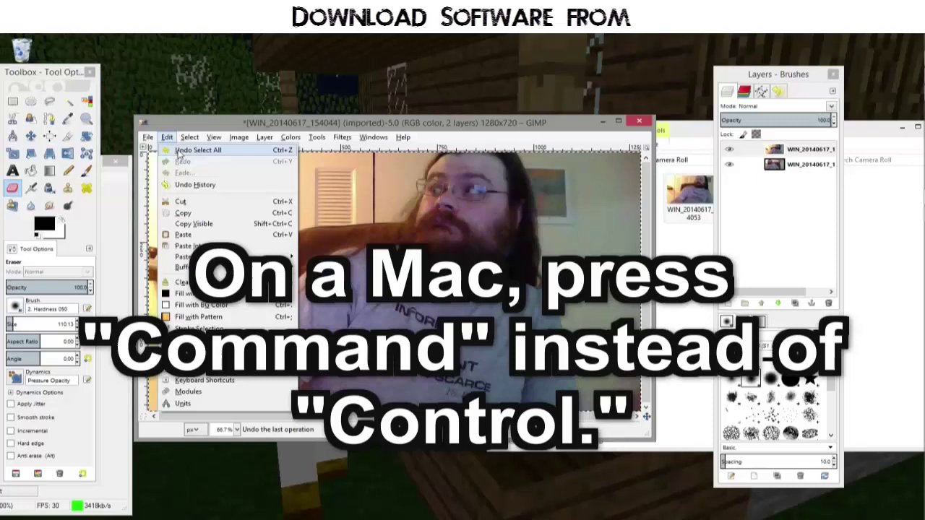
pyautogui.moveTo(185, 140)
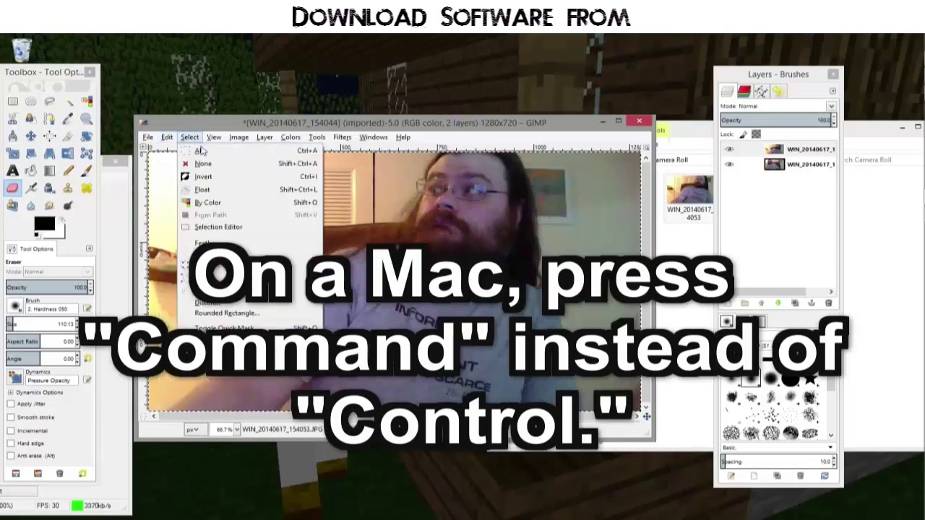
pyautogui.click(189, 137)
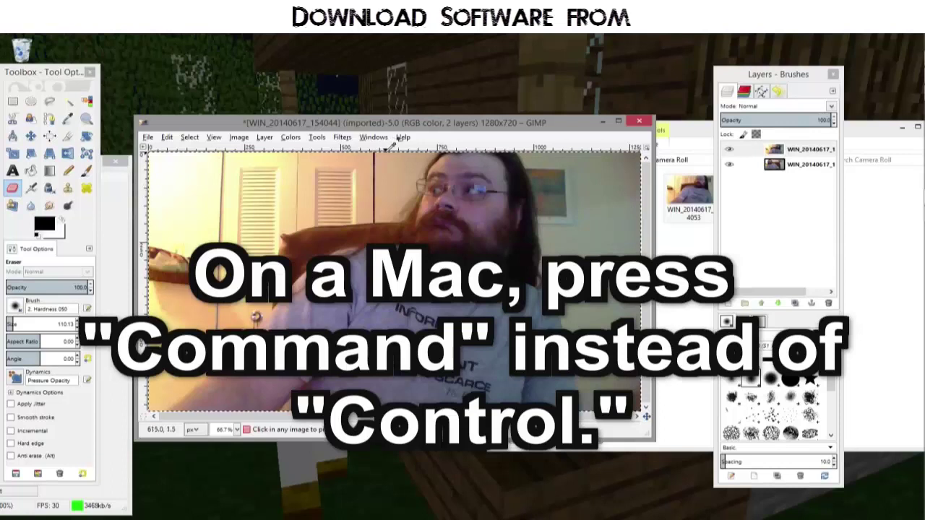
pyautogui.click(169, 138)
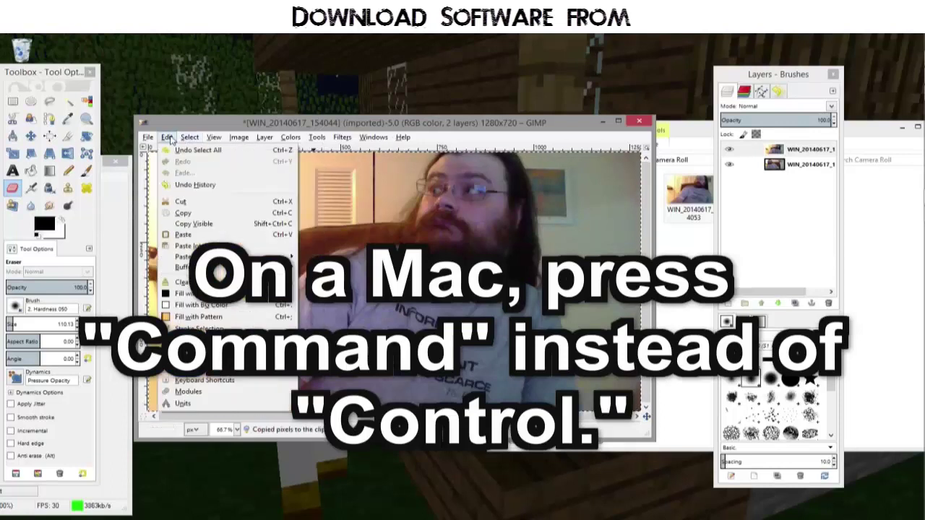
pyautogui.click(205, 213)
pyautogui.click(265, 138)
pyautogui.click(361, 124)
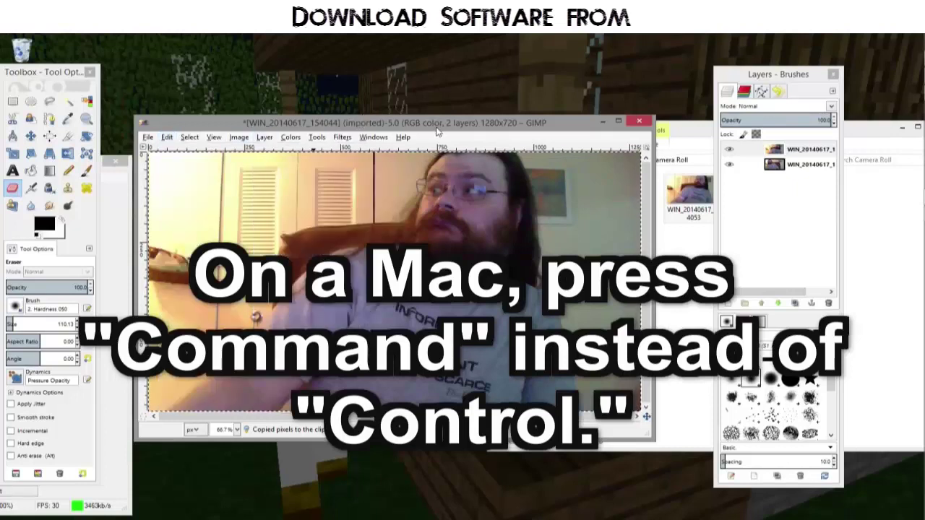
# Paste the copied photo as a new Pasted Layer and delete the blank white layer
pyautogui.hotkey('ctrl', 'v')
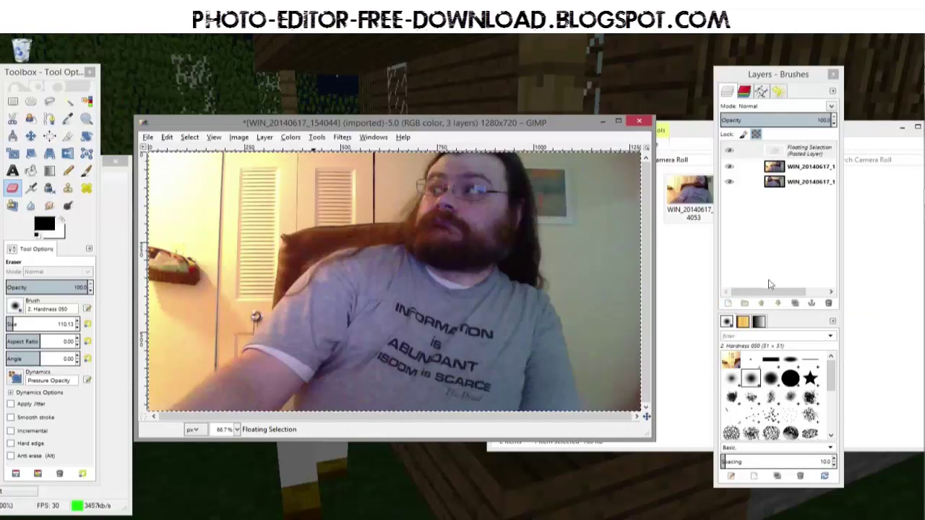
pyautogui.click(728, 304)
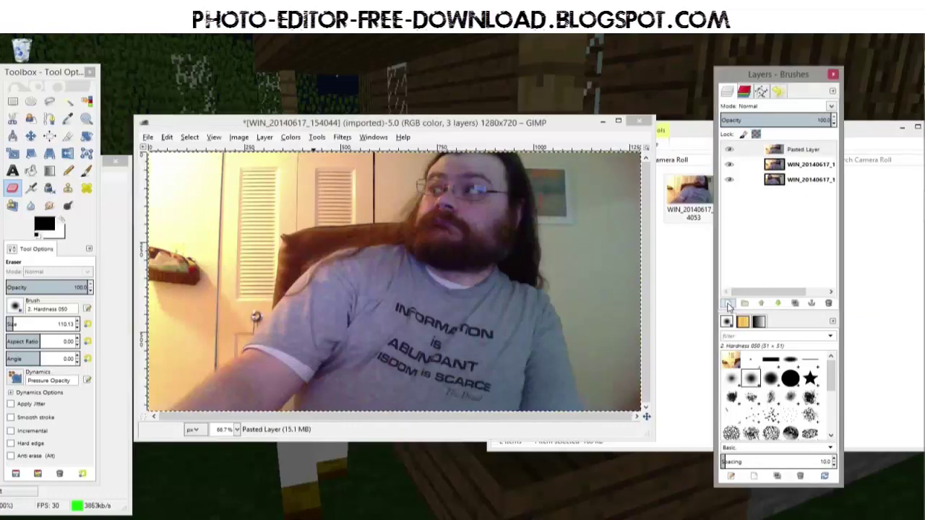
pyautogui.click(774, 167)
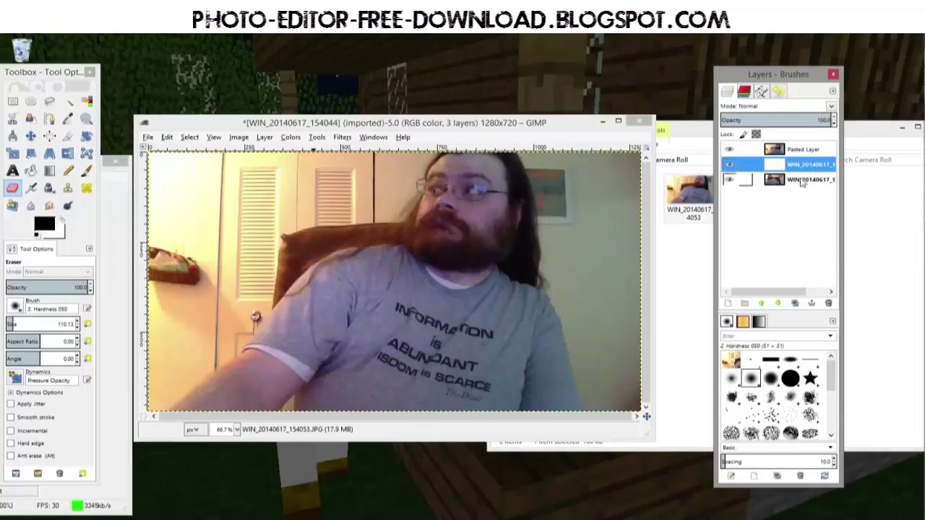
pyautogui.click(830, 304)
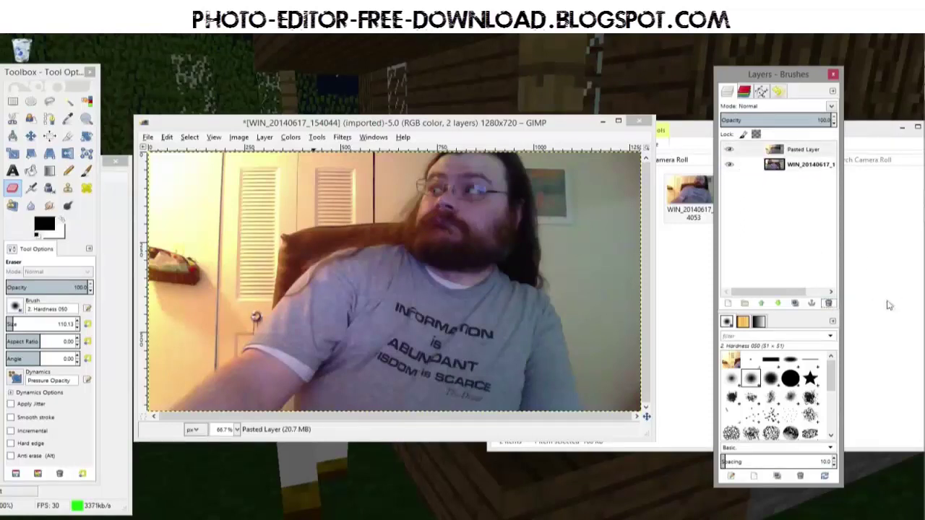
# Erase the Pasted Layer over the left figure's chest and shoulder, undoing one stroke and shrinking the brush
pyautogui.click(775, 151)
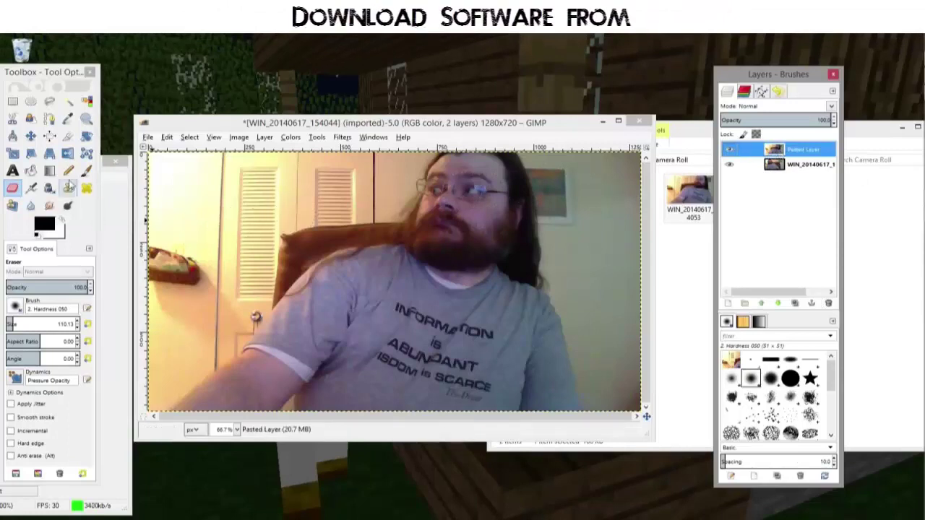
pyautogui.moveTo(208, 210)
pyautogui.mouseDown()
pyautogui.moveTo(265, 184)
pyautogui.moveTo(252, 172)
pyautogui.moveTo(241, 219)
pyautogui.moveTo(238, 192)
pyautogui.moveTo(199, 190)
pyautogui.moveTo(280, 181)
pyautogui.moveTo(248, 128)
pyautogui.moveTo(217, 207)
pyautogui.moveTo(290, 195)
pyautogui.moveTo(267, 196)
pyautogui.moveTo(250, 243)
pyautogui.moveTo(330, 190)
pyautogui.moveTo(229, 261)
pyautogui.moveTo(206, 266)
pyautogui.moveTo(215, 221)
pyautogui.moveTo(162, 322)
pyautogui.moveTo(144, 302)
pyautogui.mouseUp()
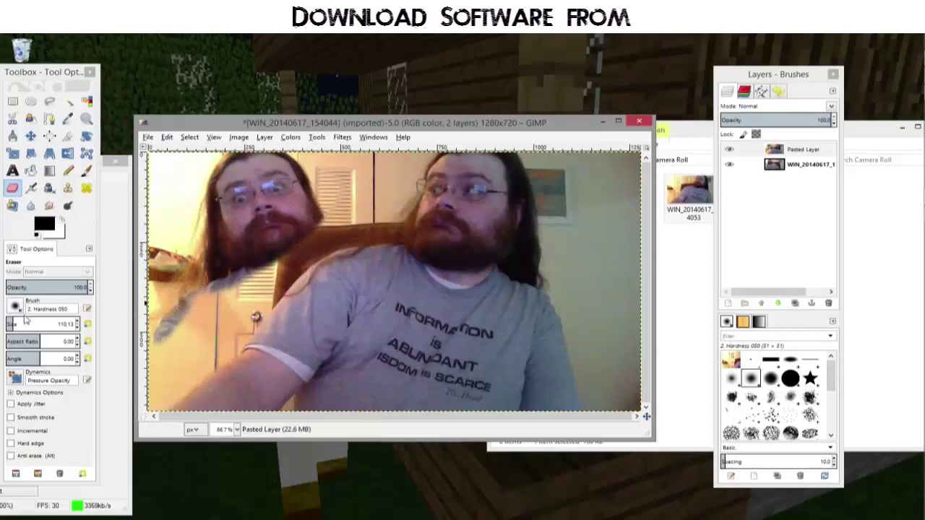
pyautogui.moveTo(217, 264)
pyautogui.mouseDown()
pyautogui.moveTo(244, 277)
pyautogui.moveTo(176, 336)
pyautogui.moveTo(204, 301)
pyautogui.moveTo(171, 304)
pyautogui.moveTo(200, 294)
pyautogui.moveTo(149, 376)
pyautogui.moveTo(193, 338)
pyautogui.moveTo(204, 357)
pyautogui.moveTo(165, 380)
pyautogui.moveTo(158, 365)
pyautogui.moveTo(154, 396)
pyautogui.moveTo(229, 370)
pyautogui.moveTo(263, 324)
pyautogui.moveTo(231, 387)
pyautogui.mouseUp()
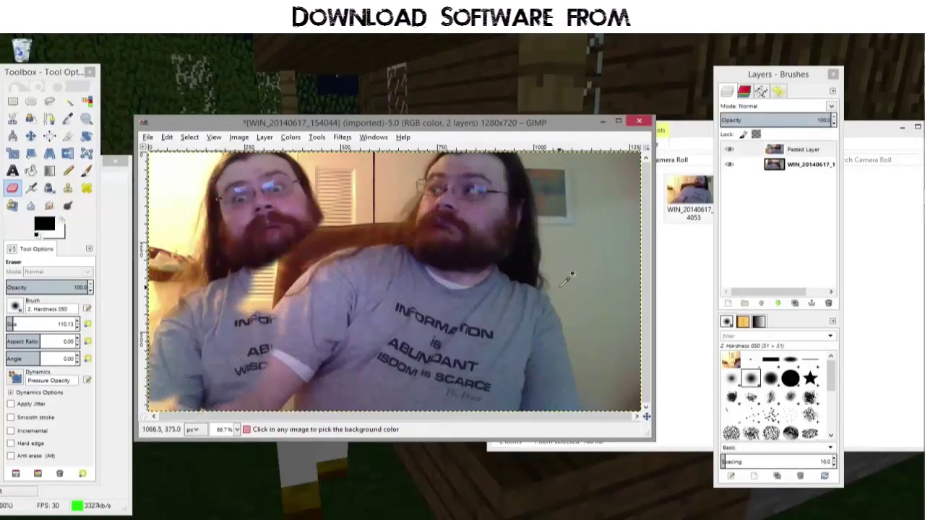
pyautogui.hotkey('ctrl', 'z')
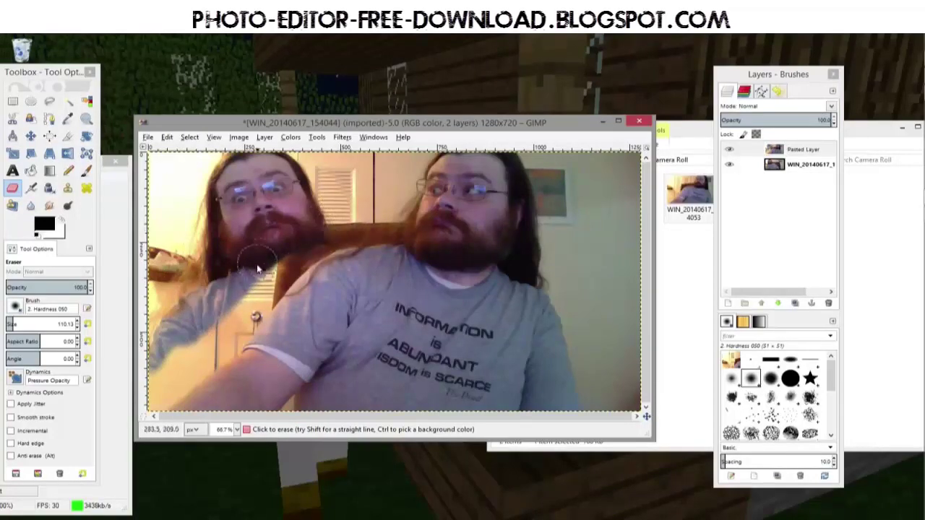
pyautogui.moveTo(266, 287)
pyautogui.mouseDown()
pyautogui.moveTo(211, 357)
pyautogui.moveTo(159, 392)
pyautogui.moveTo(227, 313)
pyautogui.moveTo(235, 278)
pyautogui.mouseUp()
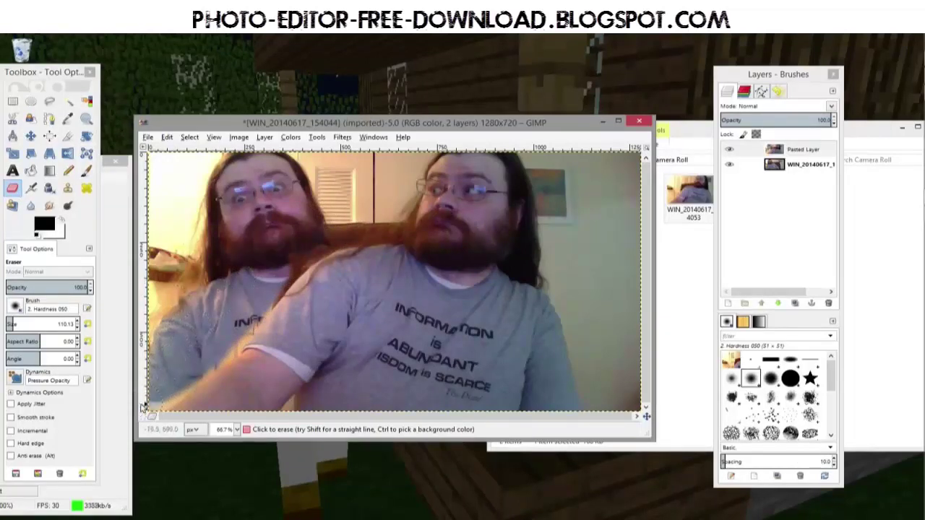
pyautogui.moveTo(11, 325); pyautogui.dragTo(10, 325)
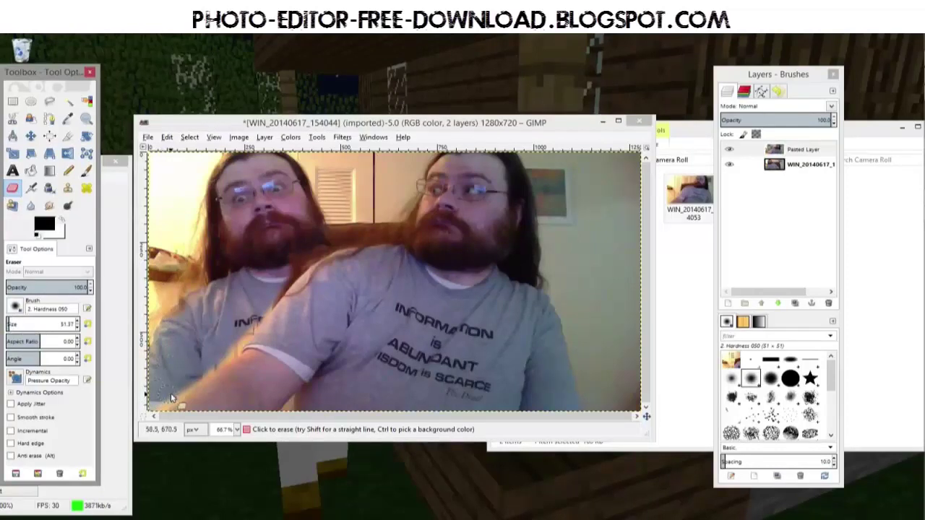
pyautogui.click(168, 388)
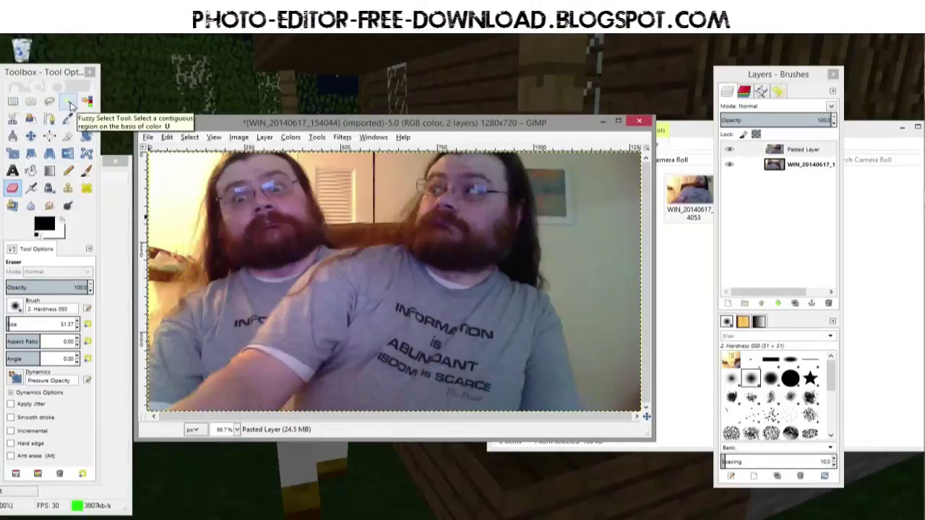
# Fuzzy-select a small region near the bottom edge, then switch to Rectangle Select
pyautogui.click(69, 104)
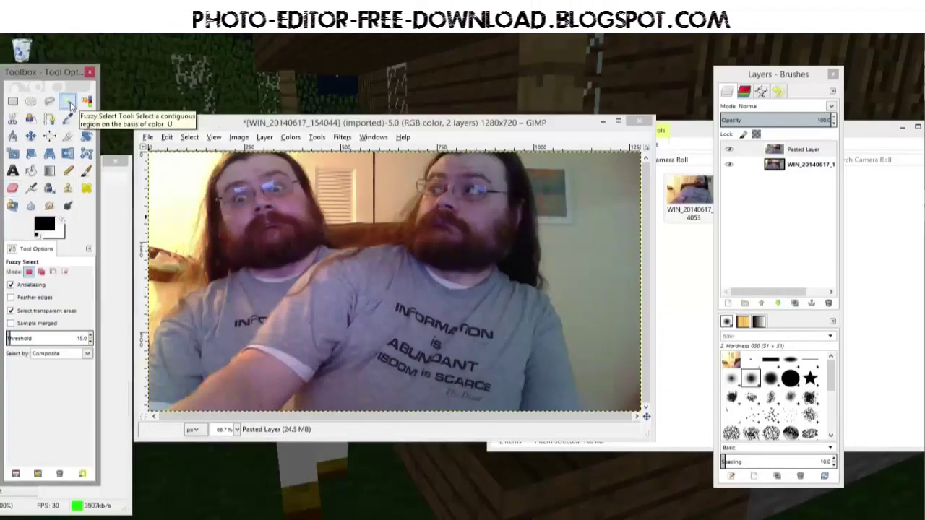
pyautogui.click(289, 410)
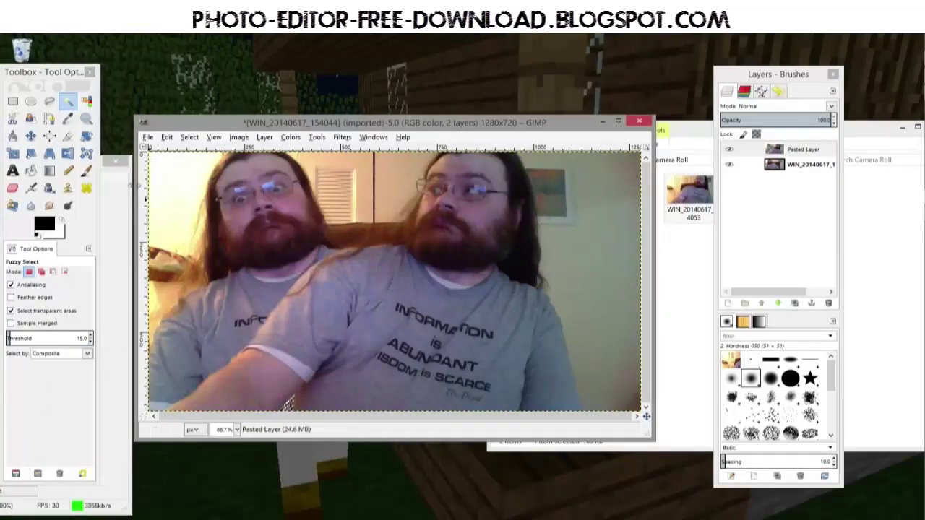
pyautogui.click(13, 101)
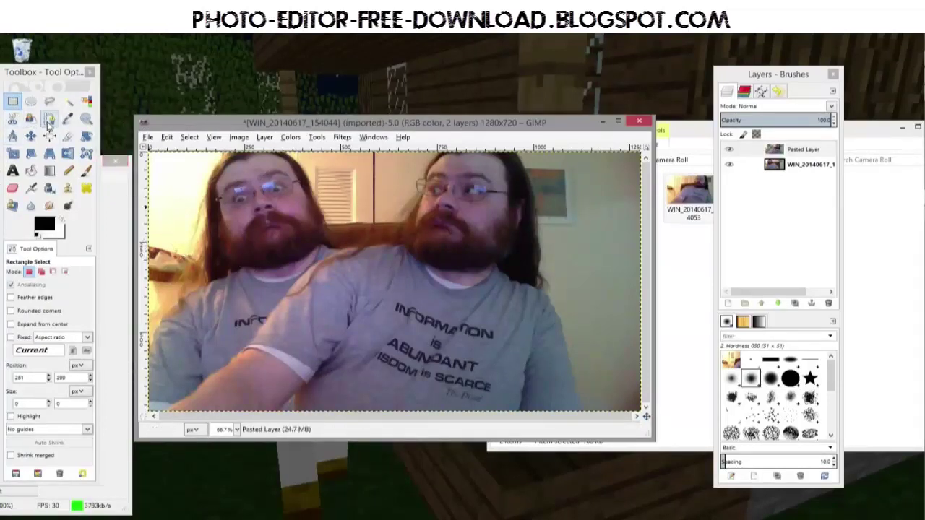
# Draw a two-point path below the front figure's arm and convert it to a selection
pyautogui.click(49, 120)
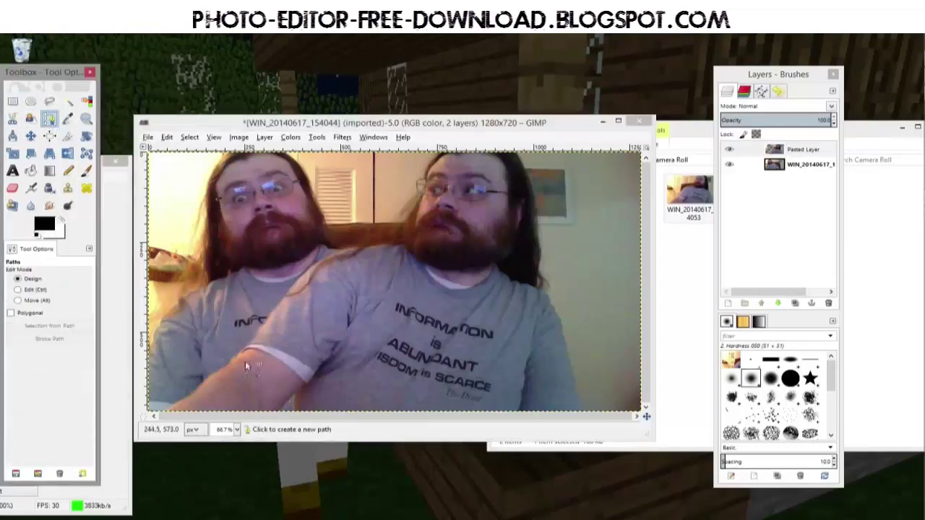
pyautogui.click(304, 401)
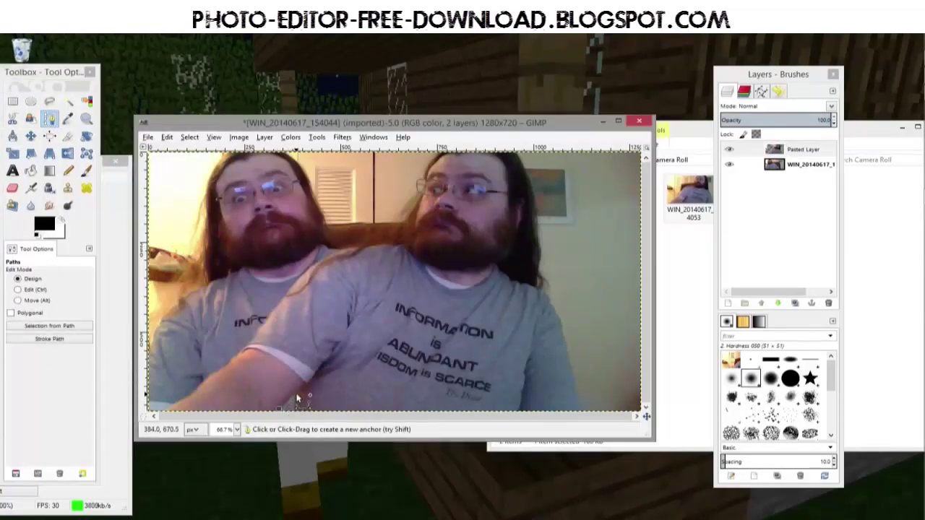
pyautogui.click(295, 395)
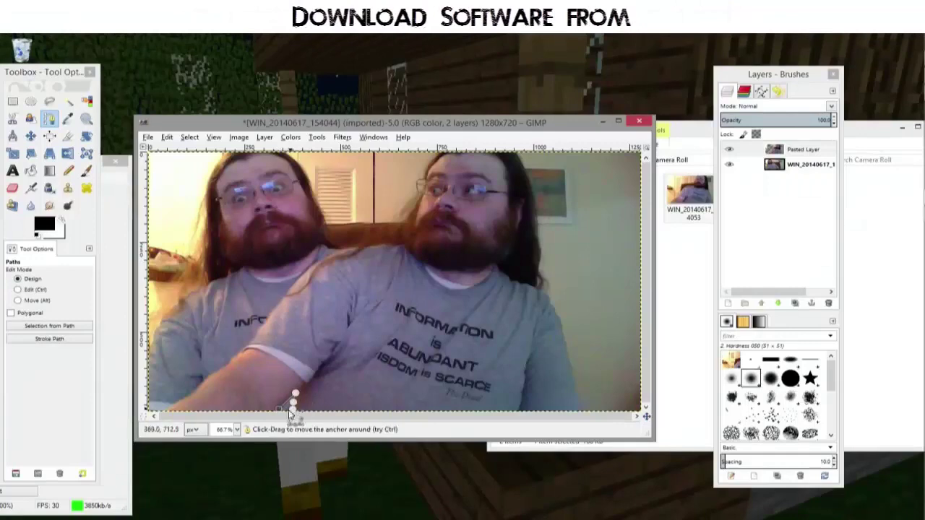
pyautogui.click(189, 137)
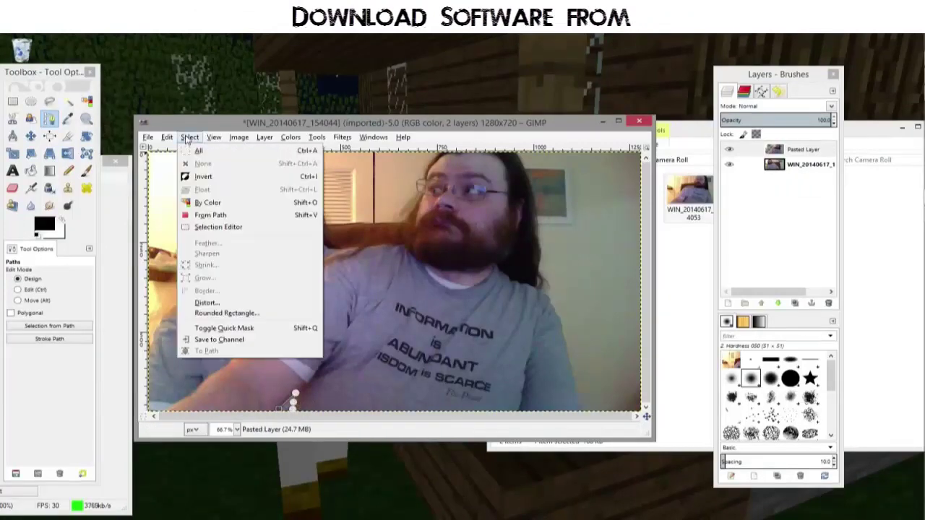
pyautogui.click(209, 215)
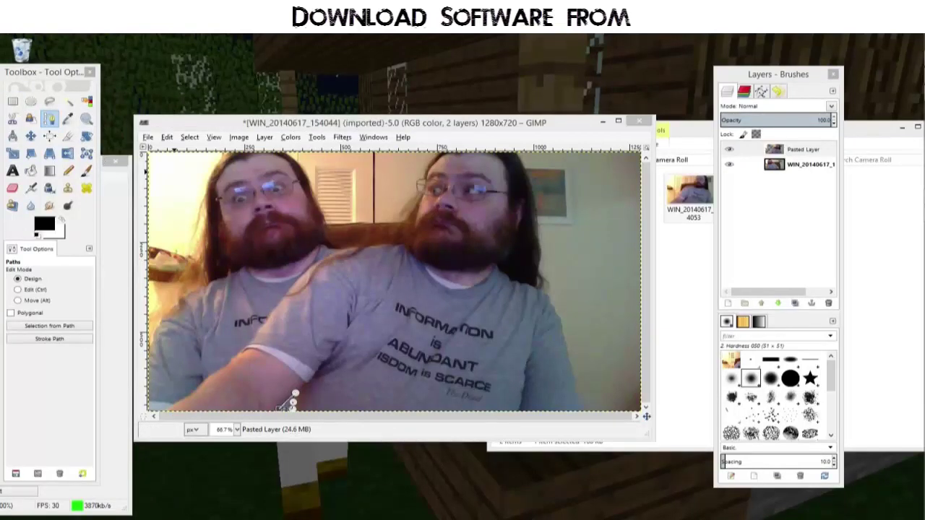
pyautogui.click(13, 102)
# Reposition the image window and bring up the Export Image dialog from the File menu
pyautogui.click(187, 177)
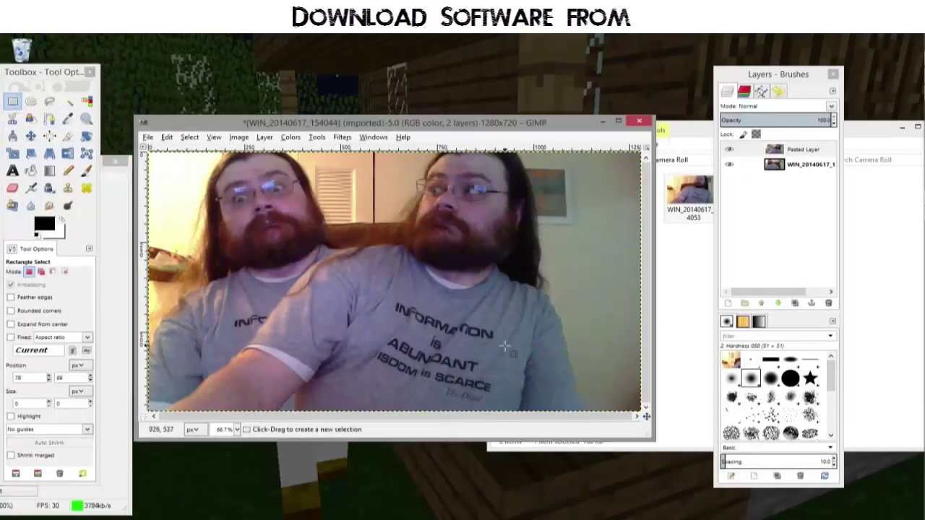
pyautogui.press('z')
pyautogui.moveTo(362, 130); pyautogui.dragTo(396, 132)
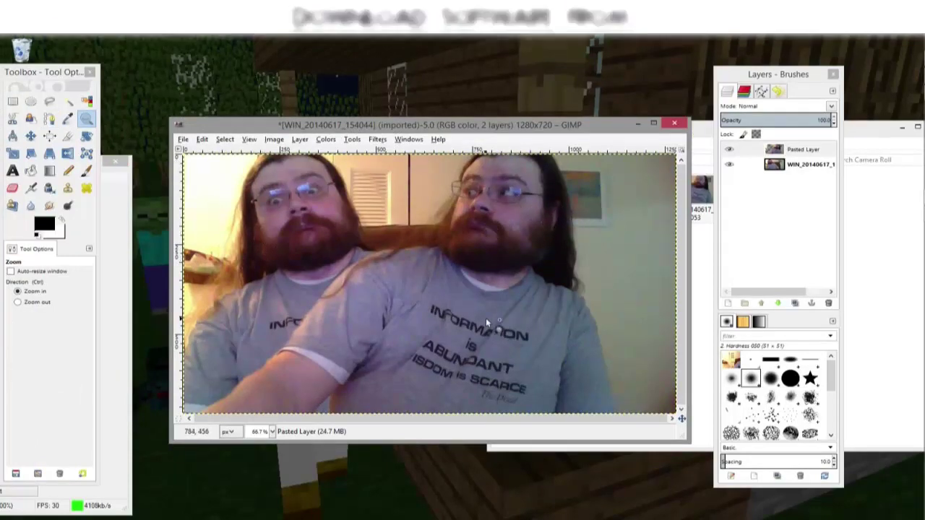
pyautogui.moveTo(561, 131)
pyautogui.mouseDown()
pyautogui.moveTo(582, 131)
pyautogui.moveTo(541, 144)
pyautogui.moveTo(562, 116)
pyautogui.mouseUp()
pyautogui.click(185, 125)
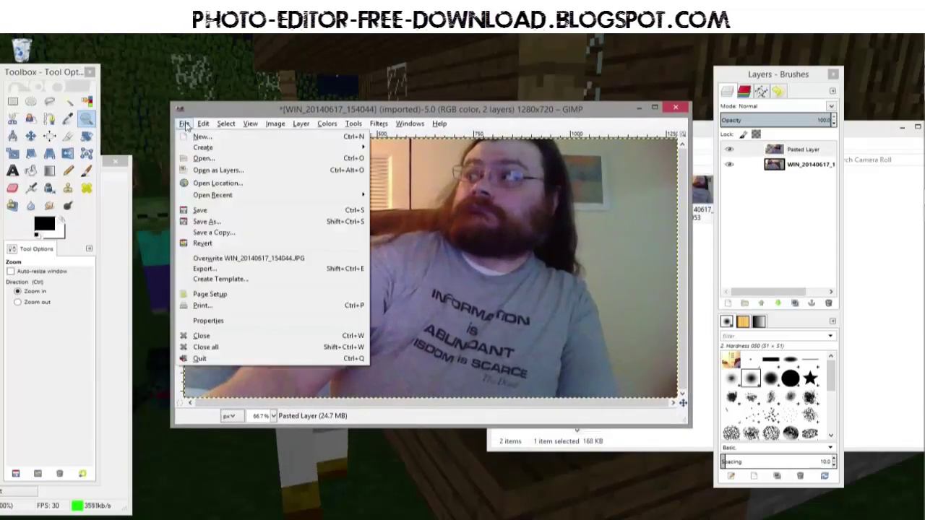
pyautogui.click(228, 272)
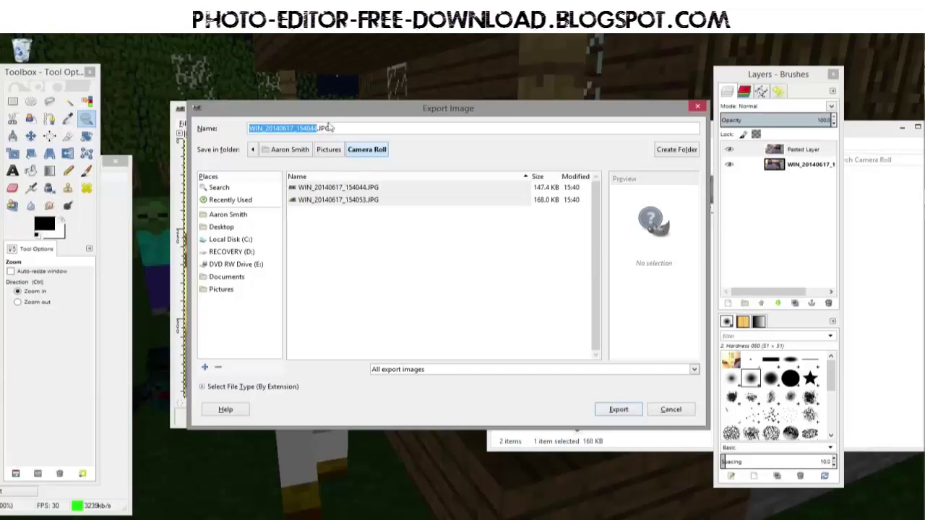
# Pick PNG image as the file type, renaming the export to WIN_20140617_154044.png, and export
pyautogui.moveTo(329, 115); pyautogui.dragTo(373, 97)
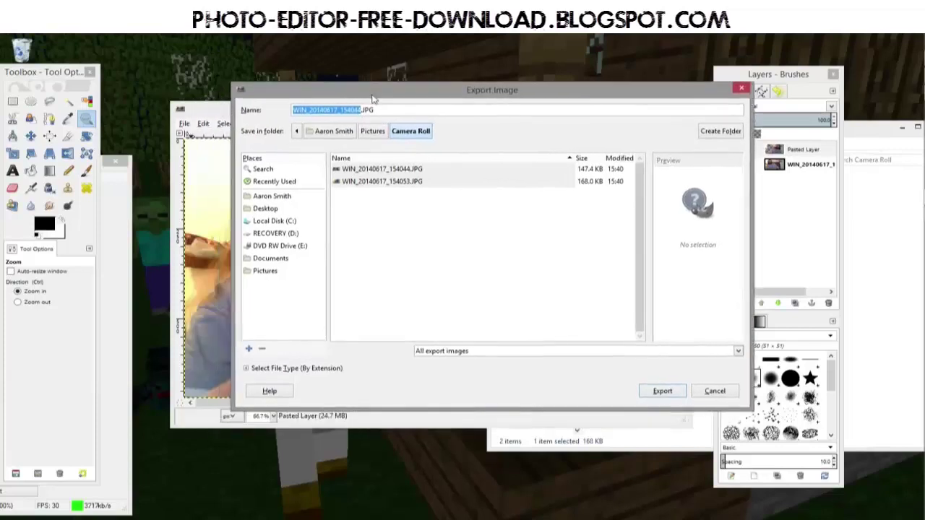
pyautogui.click(246, 369)
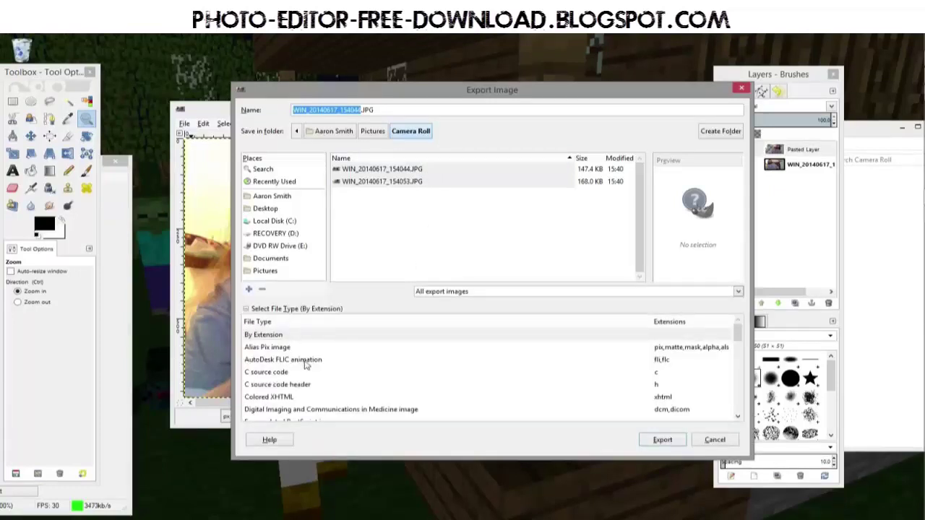
pyautogui.scroll(-5, 305, 365)
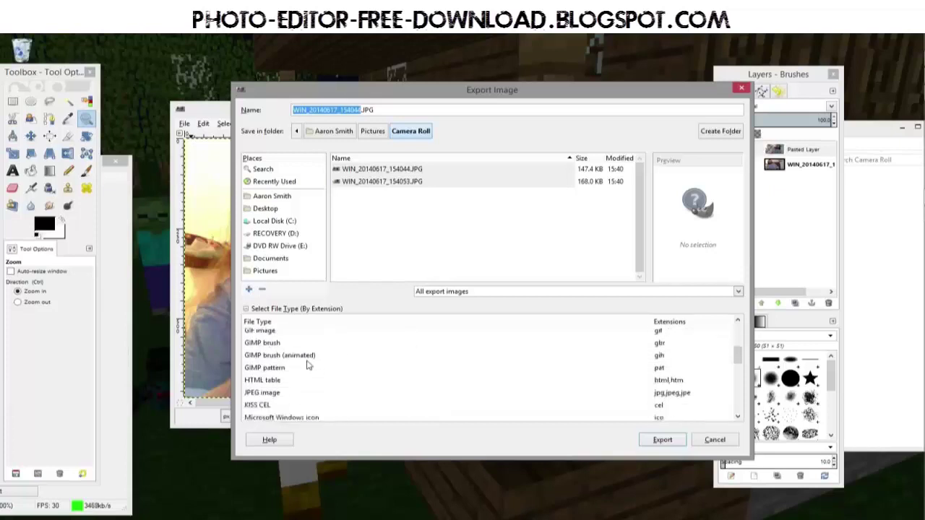
pyautogui.scroll(-2, 307, 365)
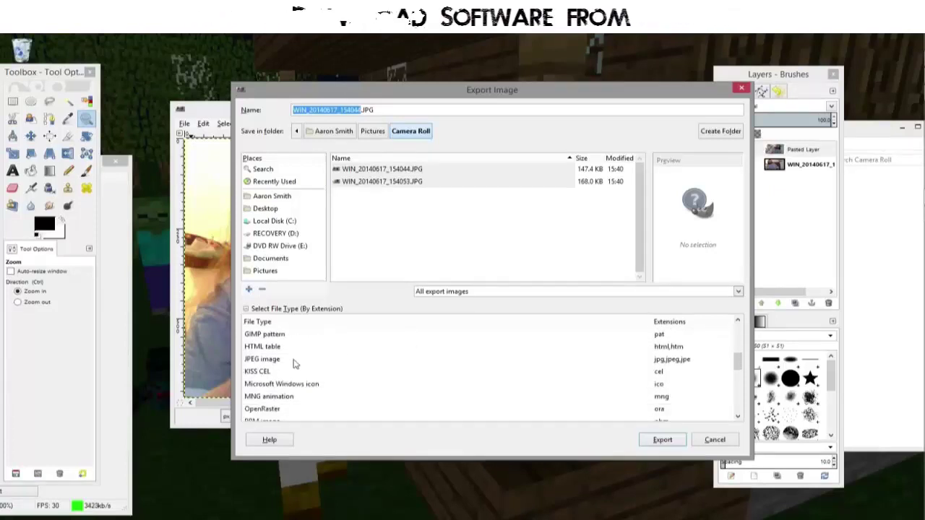
pyautogui.scroll(-2, 300, 364)
pyautogui.scroll(-1, 295, 364)
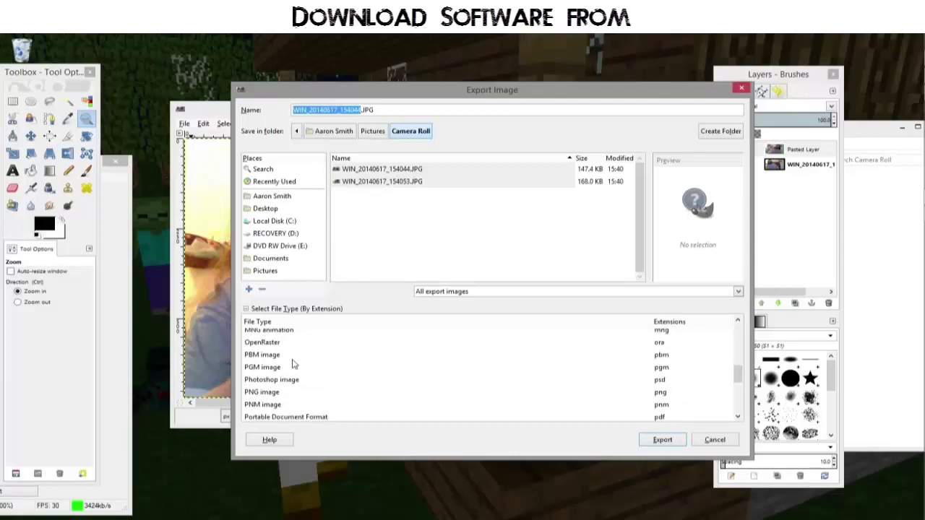
pyautogui.click(282, 395)
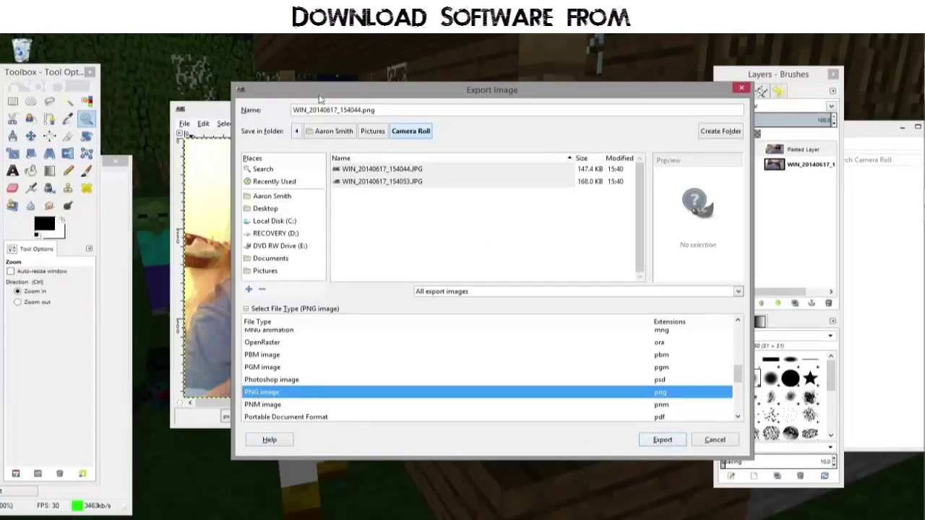
pyautogui.click(668, 442)
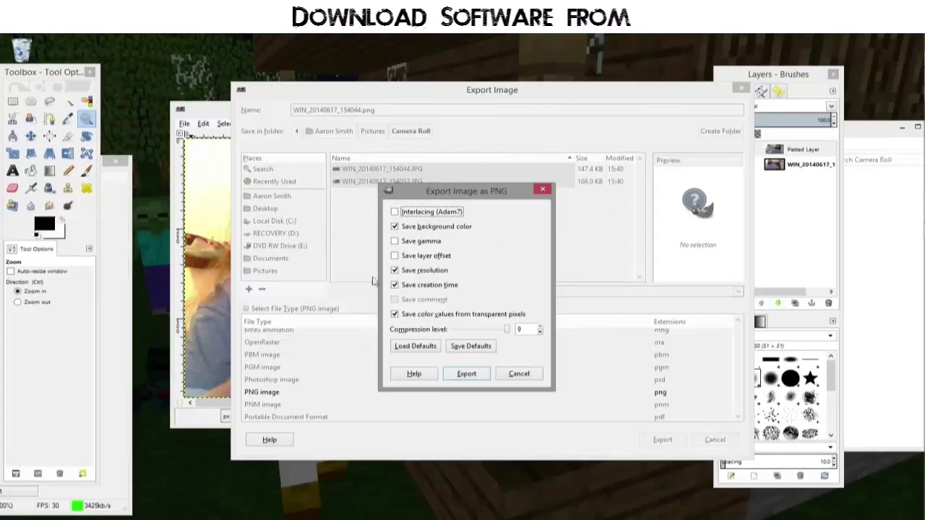
# Confirm the PNG export with default options, compression level 9, and nudge the image window up
pyautogui.click(475, 373)
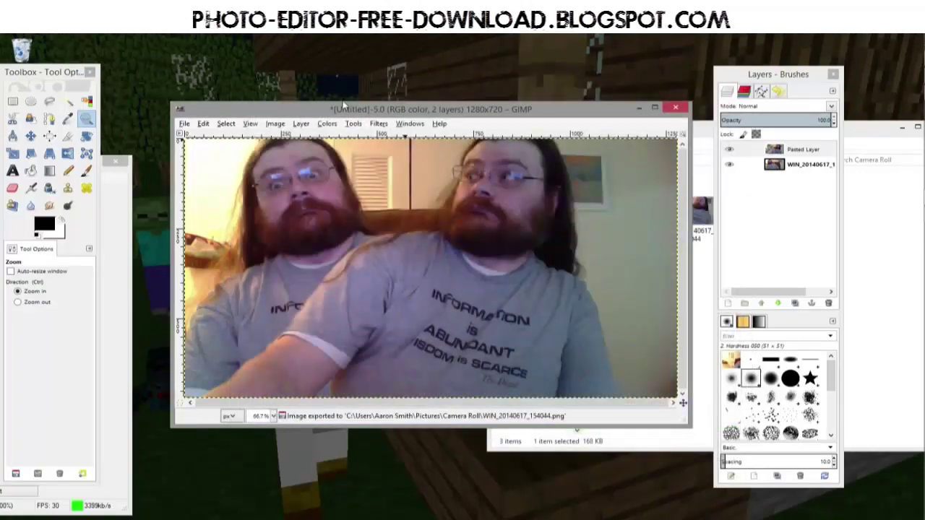
pyautogui.moveTo(347, 110); pyautogui.dragTo(343, 84)
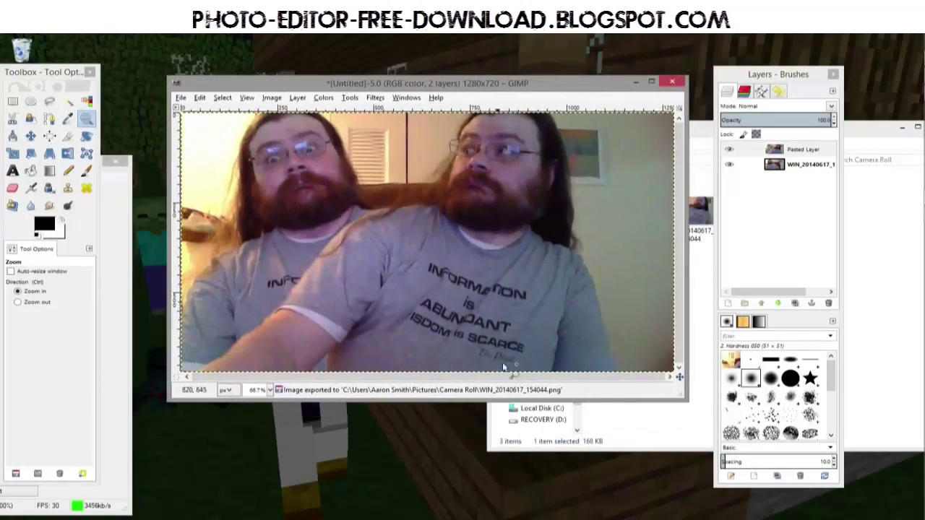